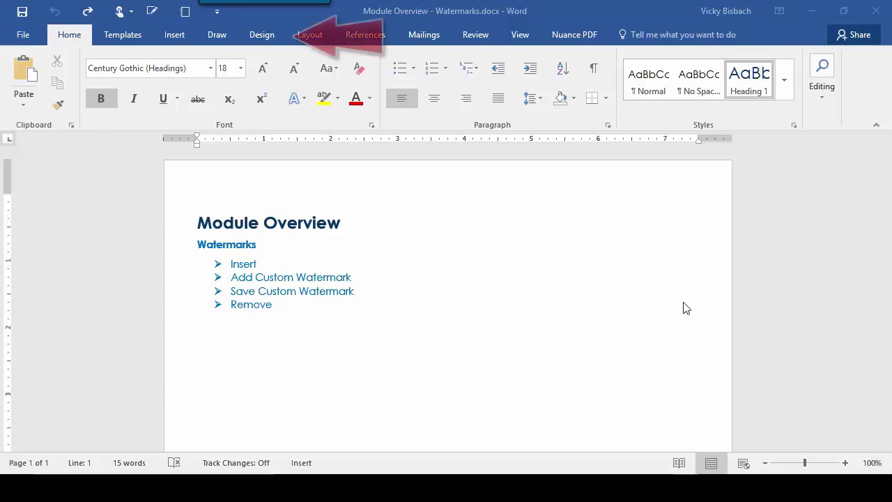
# - Insert the built-in ASAP 2 watermark from the Urgent category and check it on the page
pyautogui.click(259, 34)
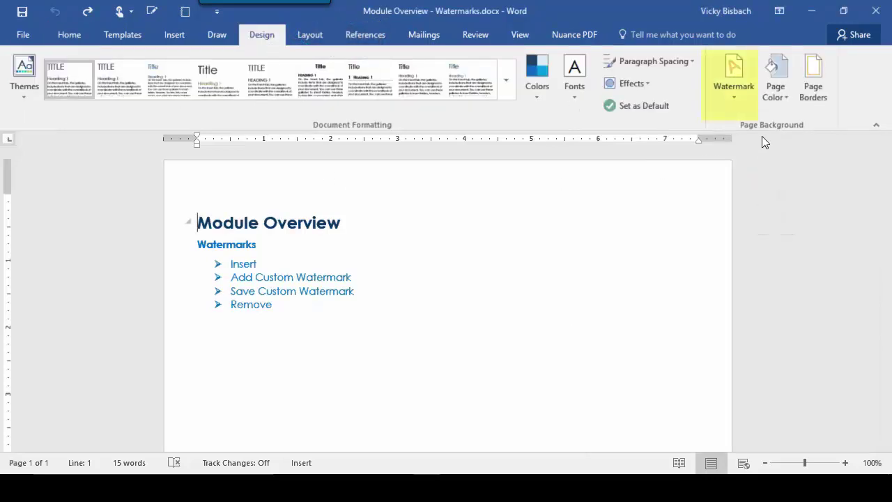
pyautogui.click(734, 76)
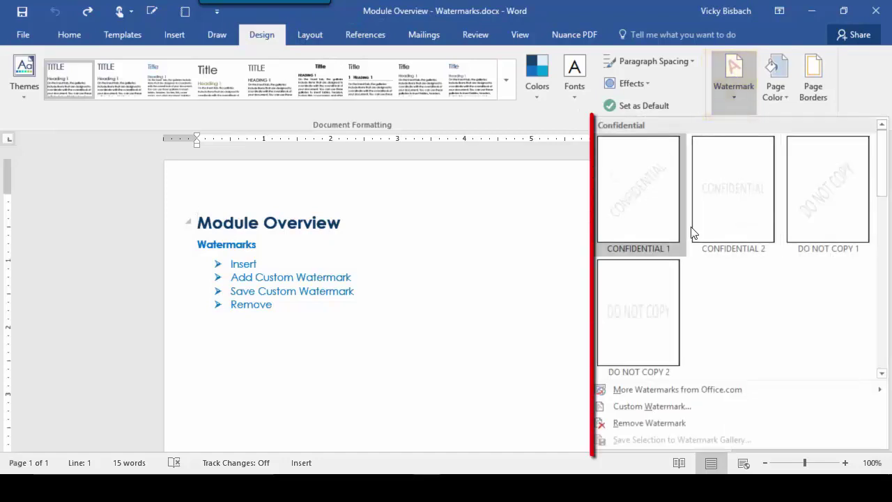
pyautogui.scroll(-5, 733, 284)
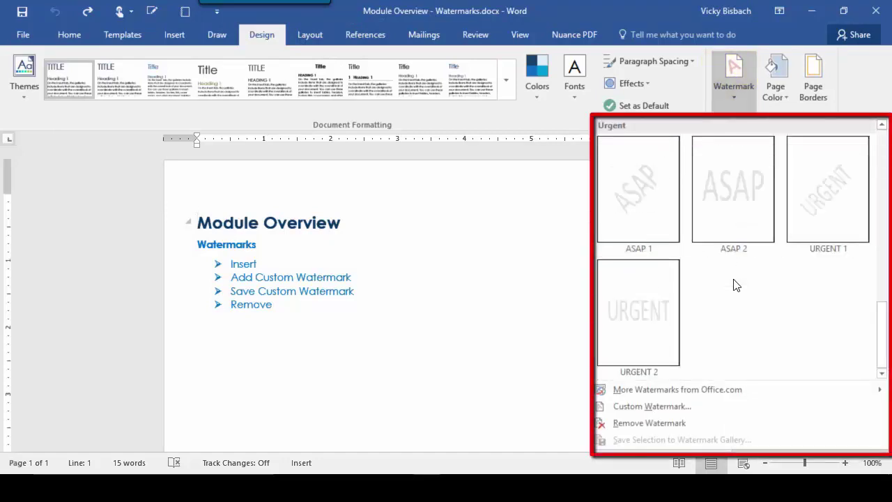
pyautogui.click(731, 205)
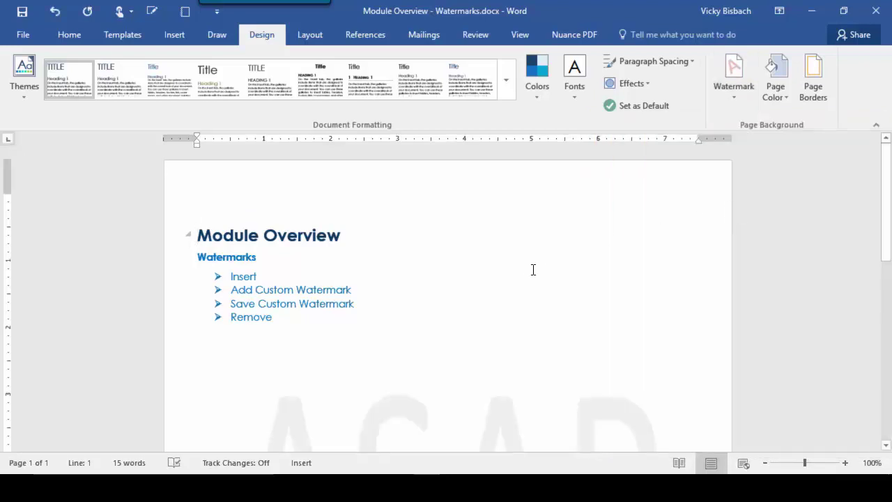
pyautogui.scroll(-3, 533, 270)
pyautogui.scroll(-5, 531, 275)
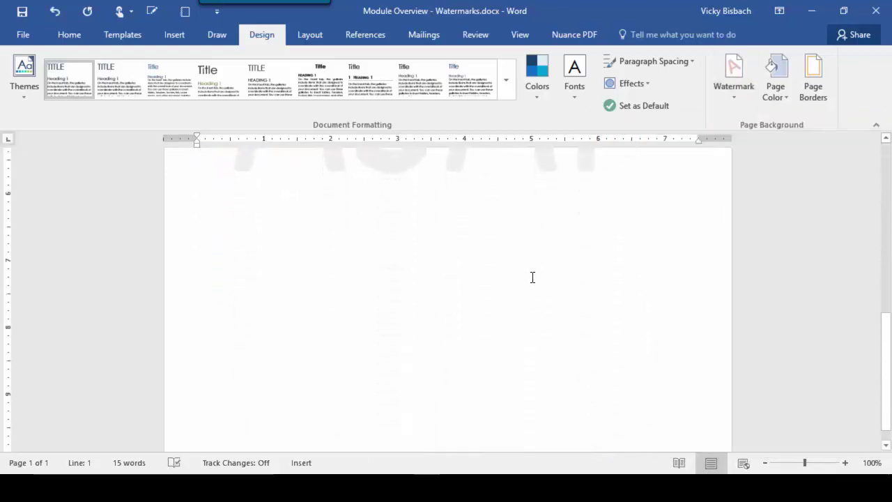
pyautogui.scroll(3, 530, 285)
pyautogui.scroll(5, 528, 288)
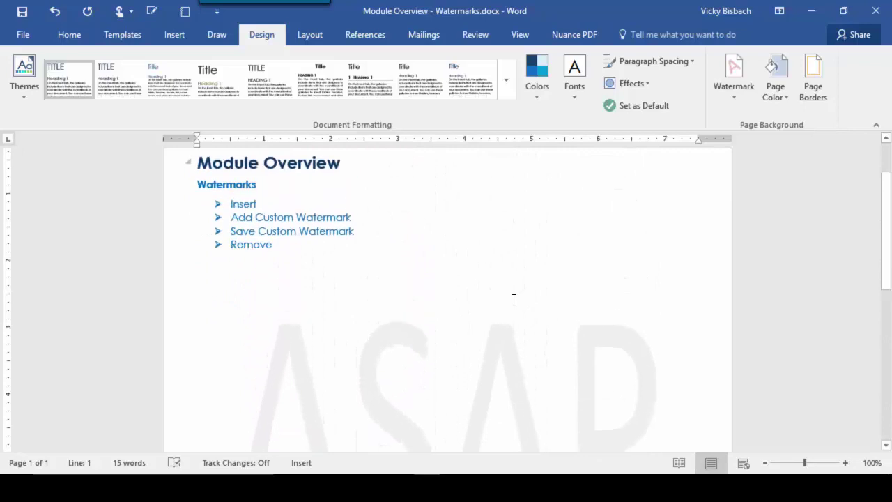
# - Insert a page break after the last list item, Remove, and check the watermark on the second page
pyautogui.click(299, 258)
pyautogui.hotkey('ctrl', 'Return')
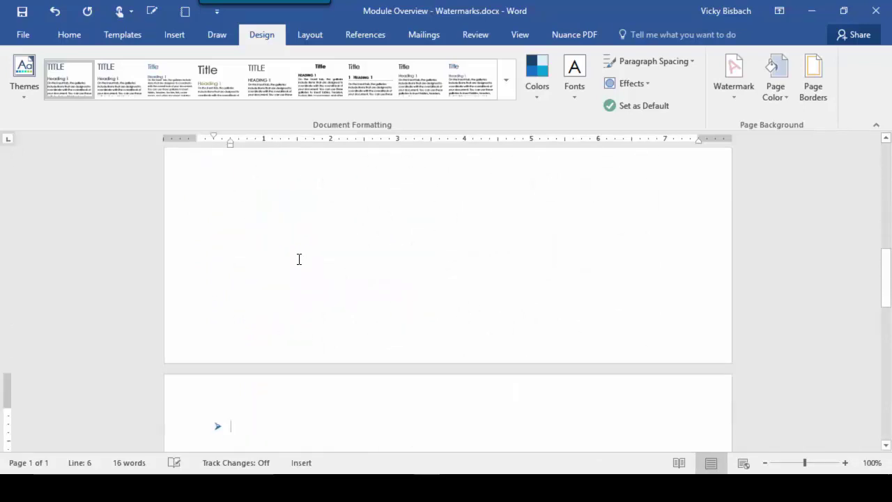
pyautogui.scroll(-4, 324, 293)
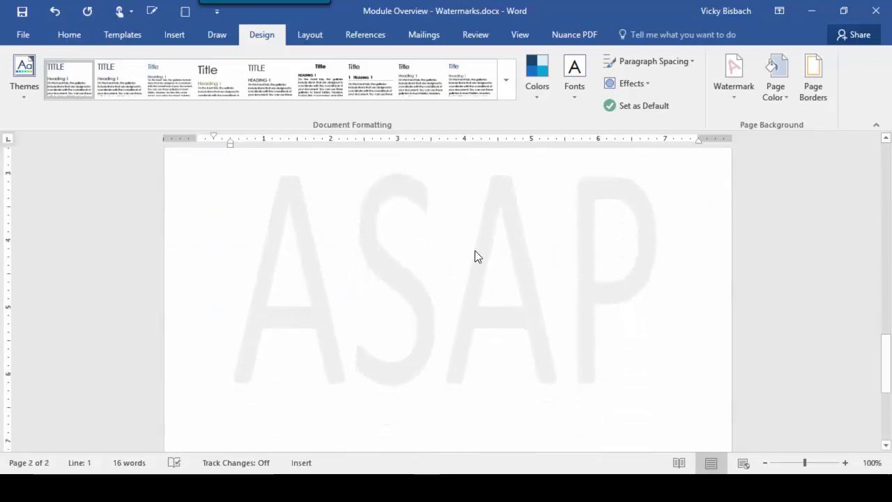
pyautogui.press('BackSpace')
pyautogui.press('BackSpace')
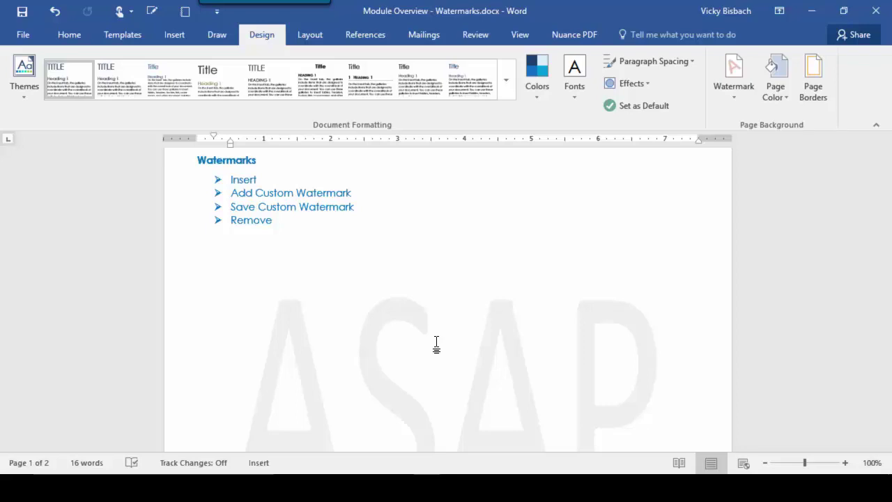
pyautogui.hotkey('ctrl', 'z')
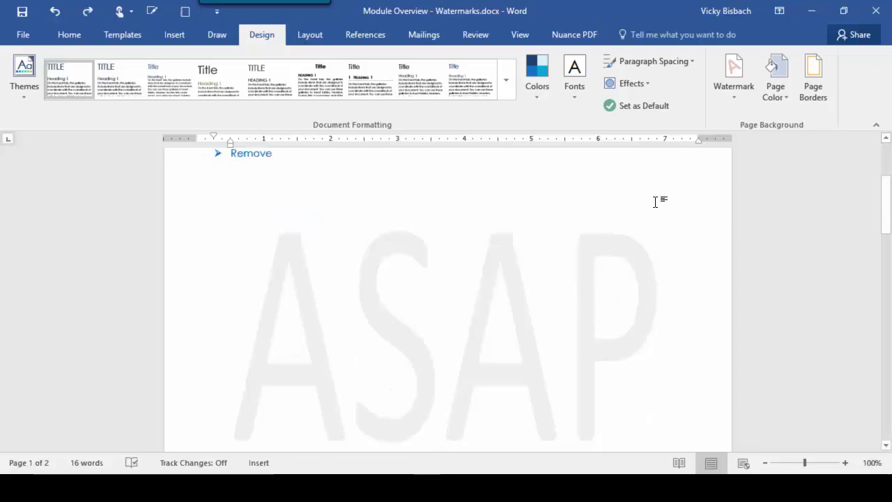
# - Remove the ASAP watermark from the document
pyautogui.click(736, 78)
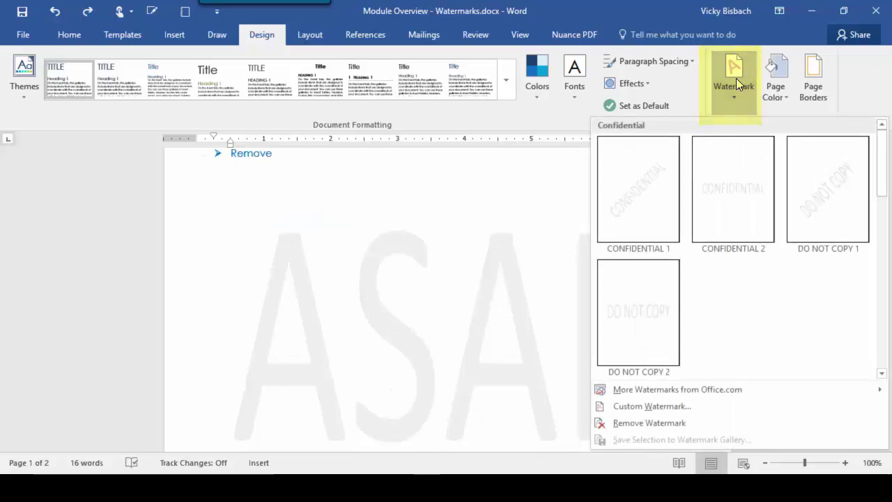
pyautogui.click(660, 422)
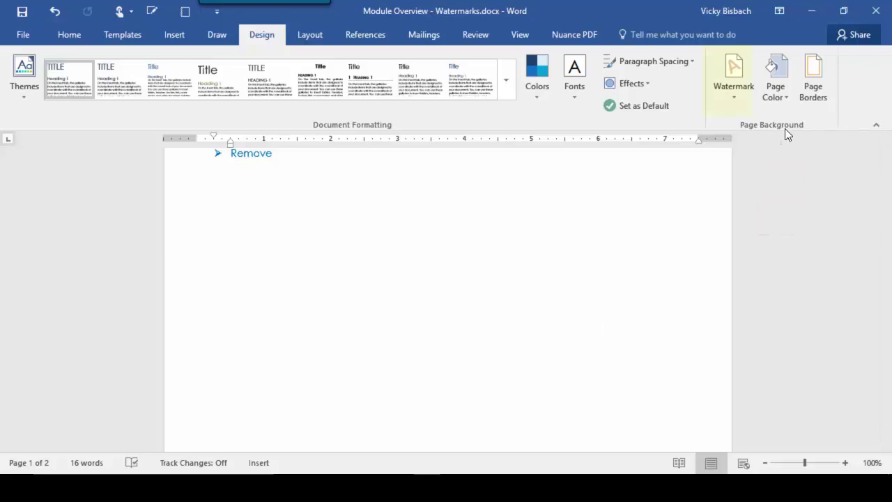
# - Start a custom text watermark with the text INTERNAL DOCUMENT
pyautogui.click(731, 83)
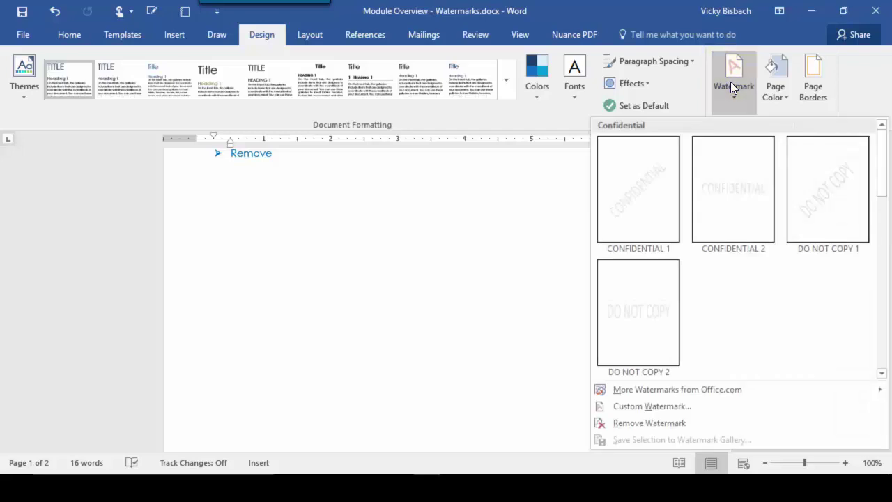
pyautogui.click(672, 406)
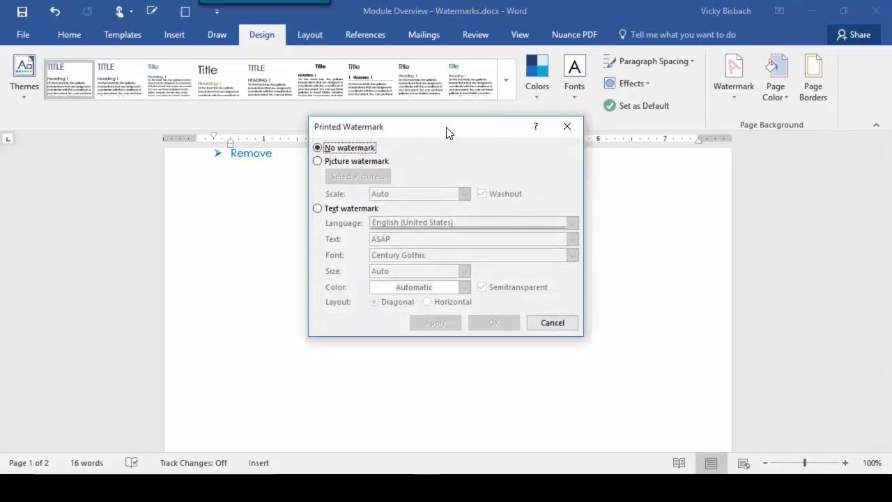
pyautogui.moveTo(447, 134); pyautogui.dragTo(455, 143)
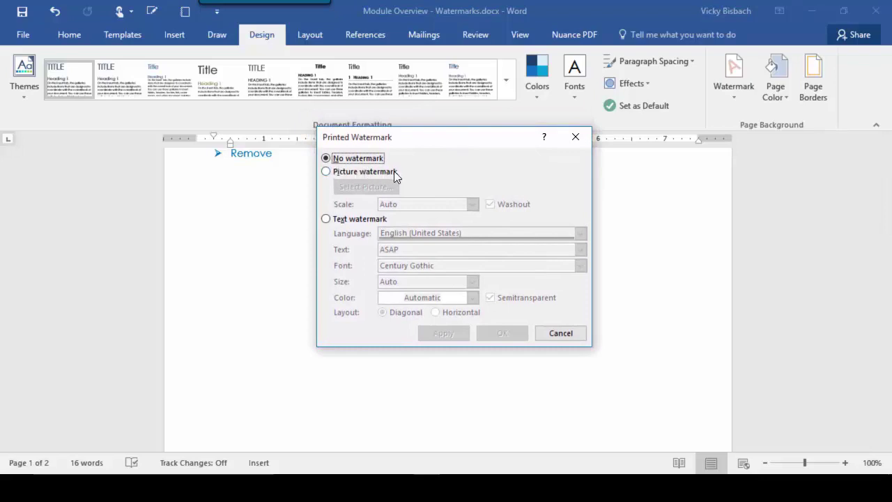
pyautogui.click(327, 219)
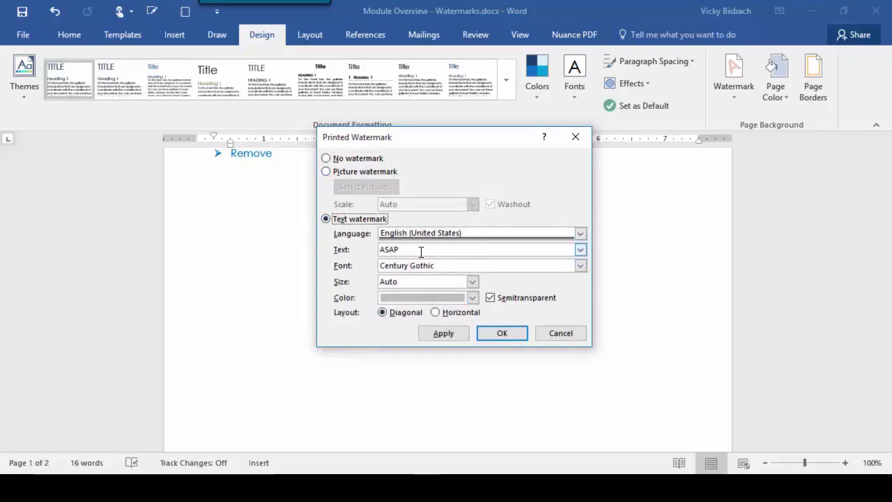
pyautogui.moveTo(420, 250); pyautogui.dragTo(362, 252)
pyautogui.press('capslock')
pyautogui.write('INTERNAL DOCUMENT')
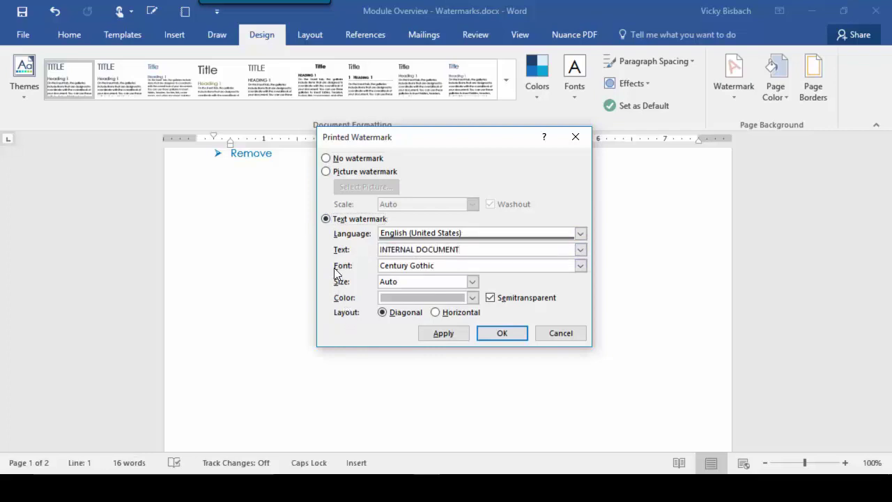
# - Set the custom watermark's font to Chiller and its color to red, and apply it to the document
pyautogui.click(579, 266)
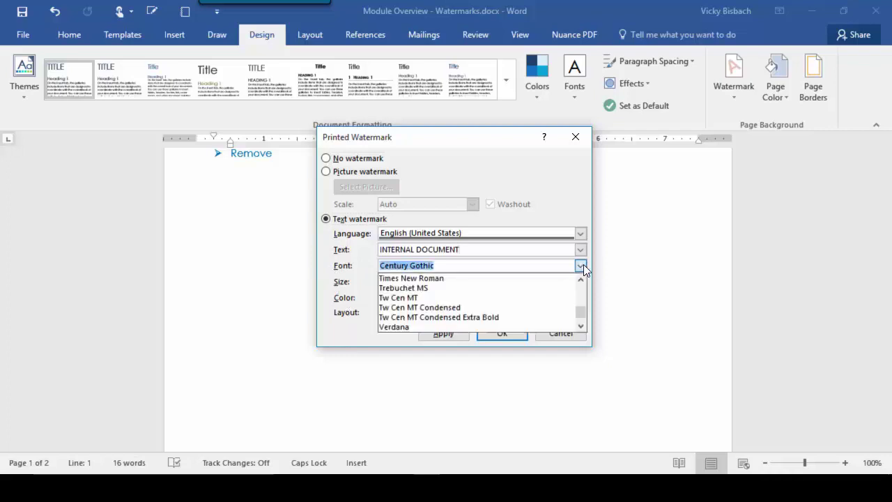
pyautogui.click(434, 297)
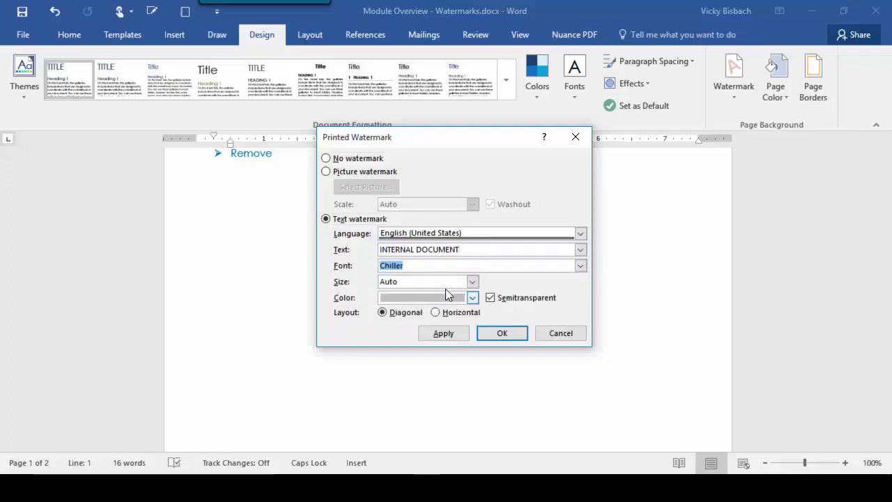
pyautogui.click(472, 282)
pyautogui.click(471, 283)
pyautogui.click(472, 297)
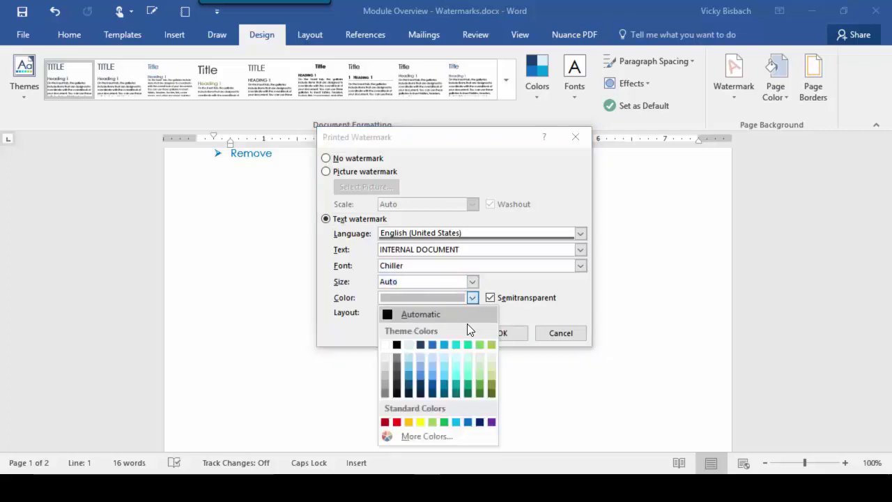
pyautogui.click(396, 422)
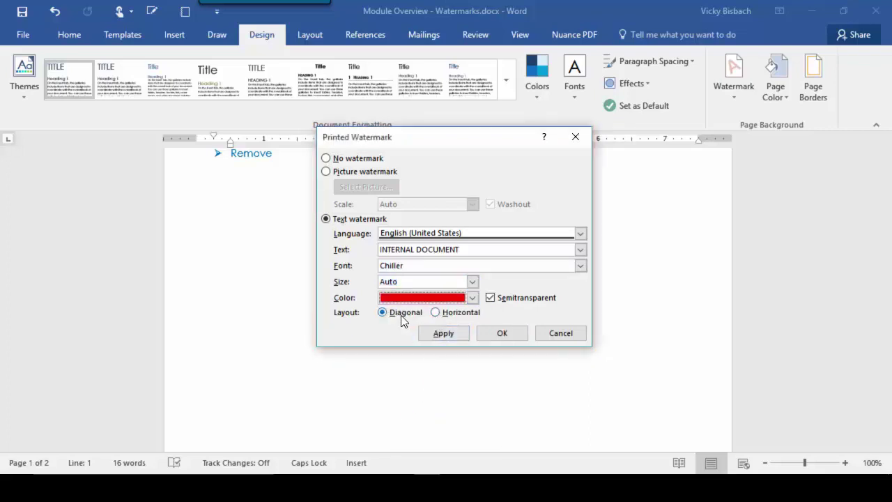
pyautogui.click(440, 333)
pyautogui.click(566, 335)
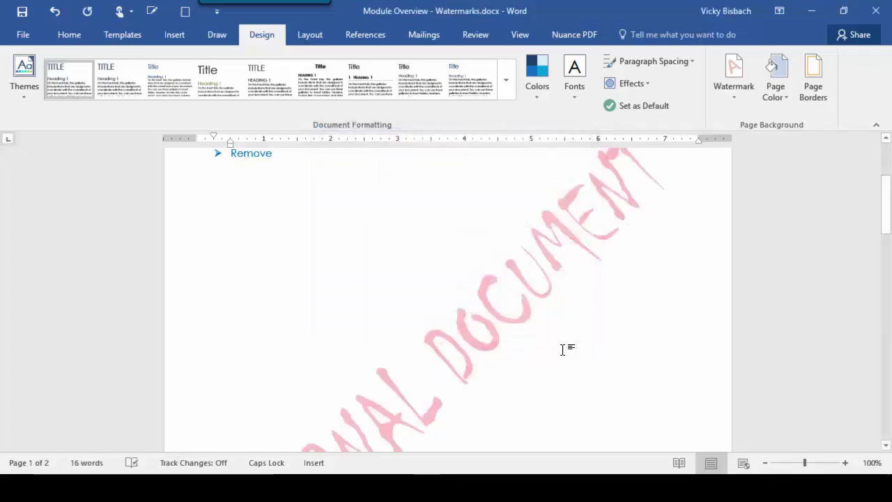
pyautogui.scroll(-3, 562, 349)
pyautogui.scroll(5, 562, 347)
pyautogui.scroll(-2, 561, 345)
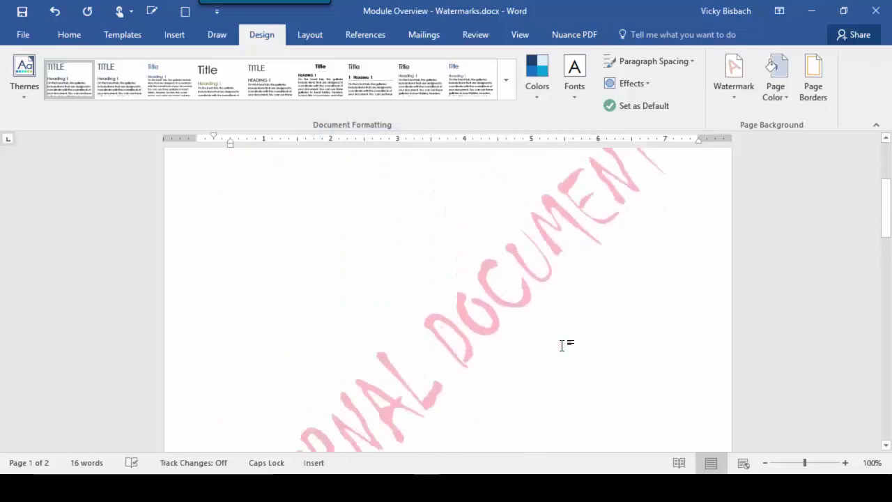
pyautogui.scroll(-1, 561, 345)
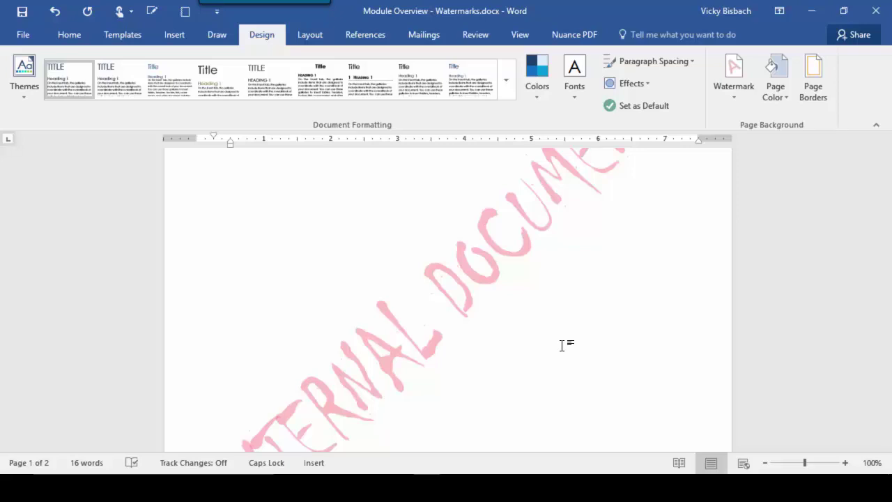
# - Open the first page's header for editing and select the INTERNAL DOCUMENT watermark
pyautogui.scroll(5, 562, 343)
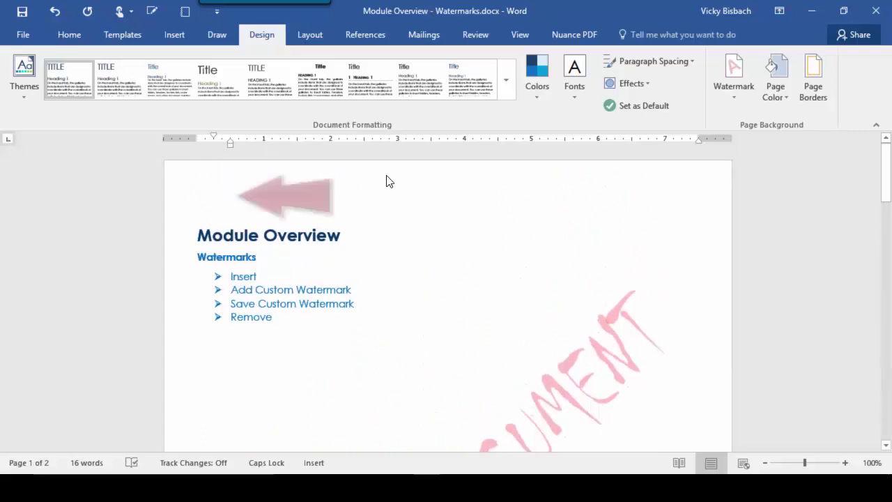
pyautogui.doubleClick(386, 179)
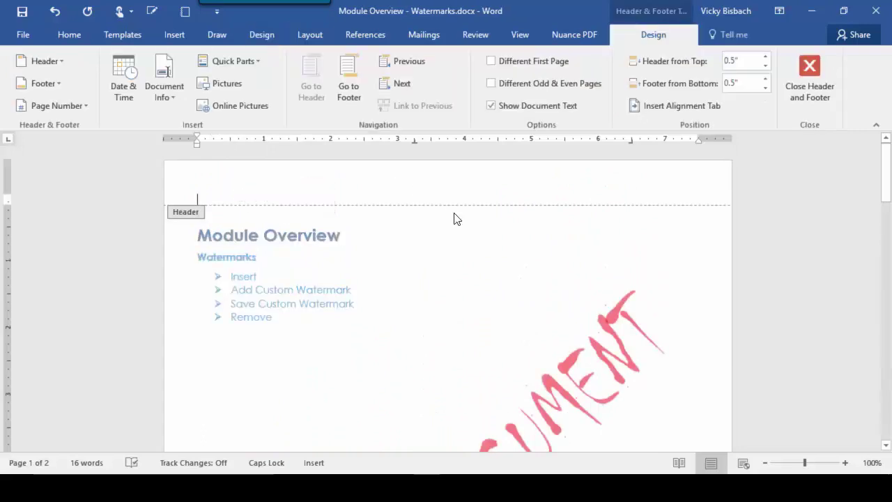
pyautogui.scroll(-1, 525, 392)
pyautogui.scroll(-2, 526, 392)
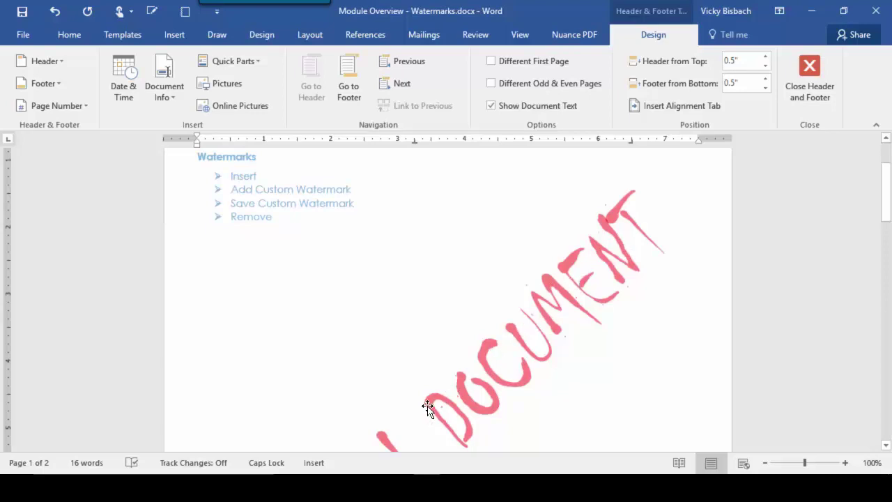
pyautogui.click(483, 351)
pyautogui.scroll(-1, 483, 352)
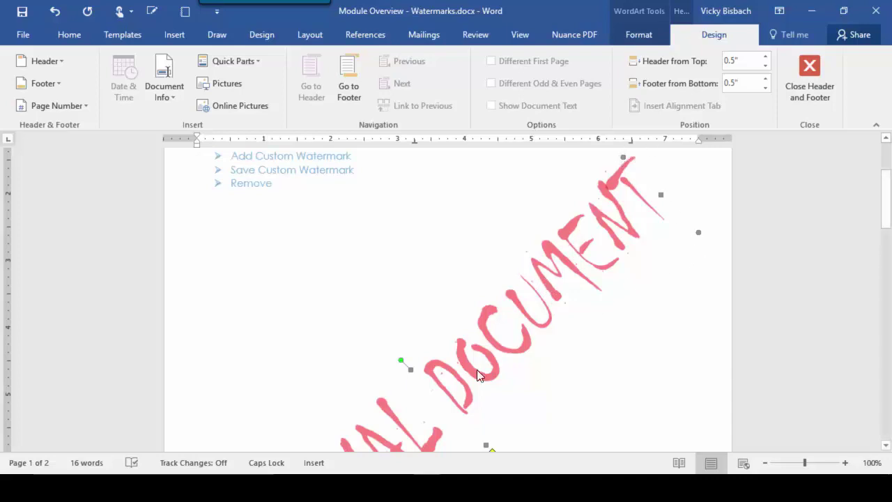
pyautogui.scroll(-2, 420, 384)
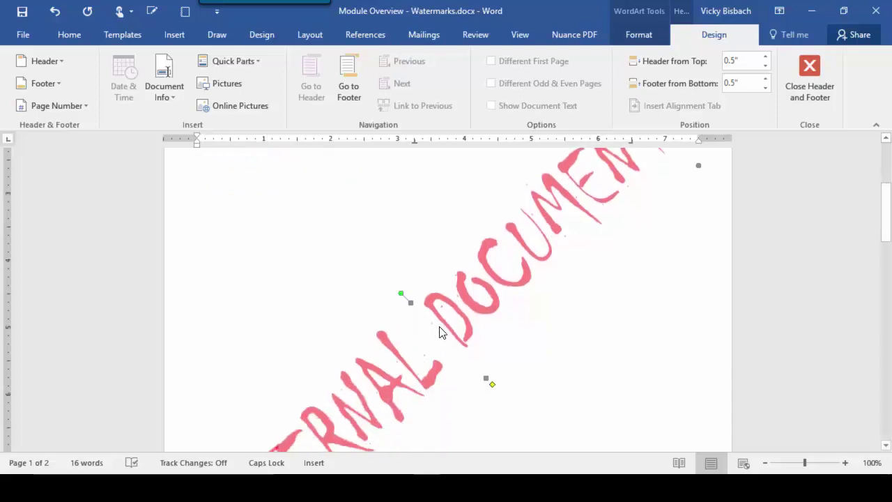
# - Save the selected watermark to the Watermarks gallery under the name INTERNAL DOCUMENT and return to the document body
pyautogui.click(265, 41)
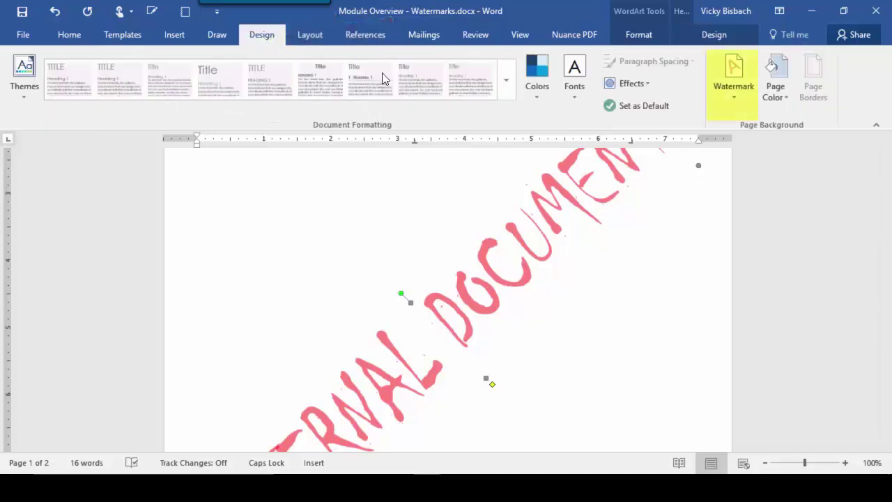
pyautogui.click(728, 89)
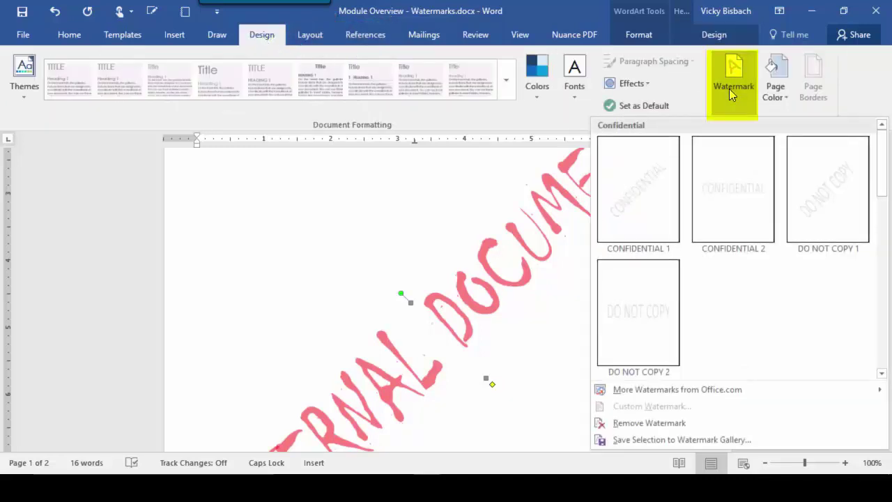
pyautogui.click(668, 438)
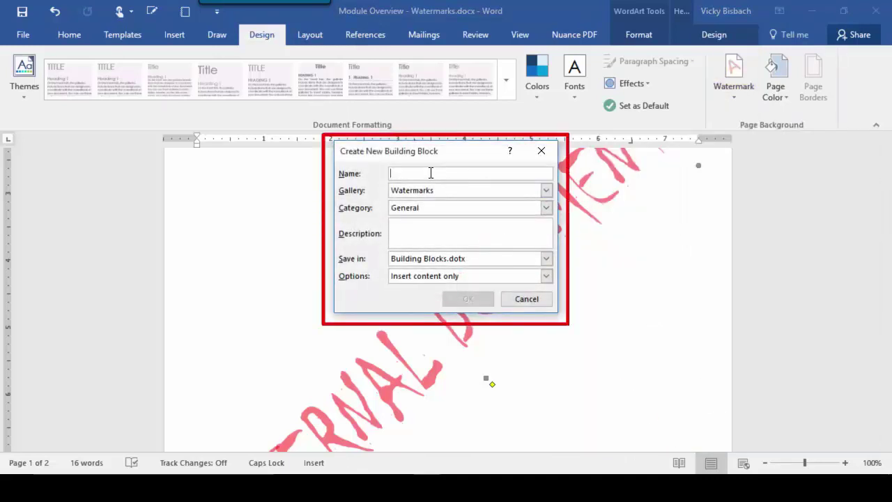
pyautogui.write('INTERNAL DOCUMENT')
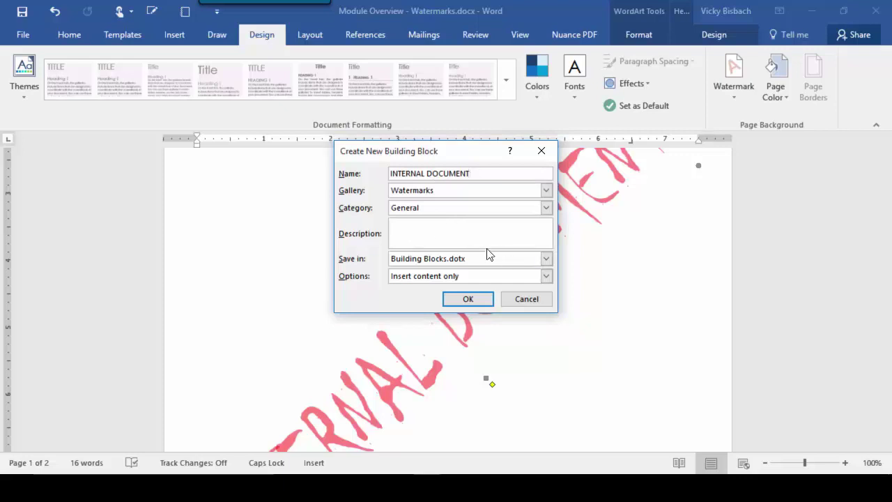
pyautogui.click(463, 299)
pyautogui.doubleClick(569, 318)
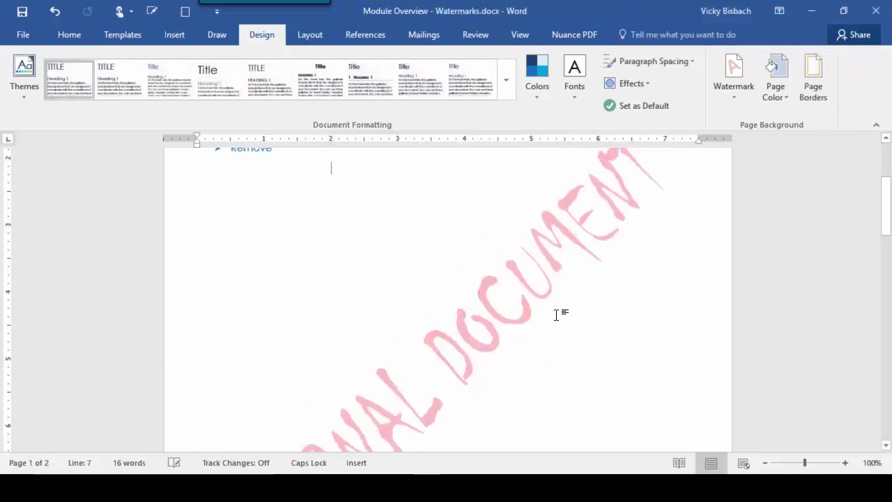
# - Check the General section of the watermark gallery for the saved INTERNAL DOCUMENT entry, then close the gallery
pyautogui.click(727, 96)
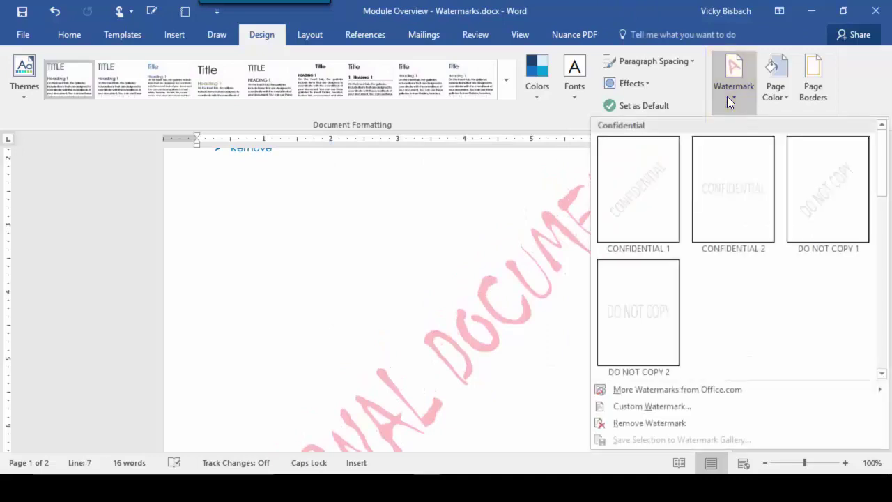
pyautogui.scroll(-5, 717, 318)
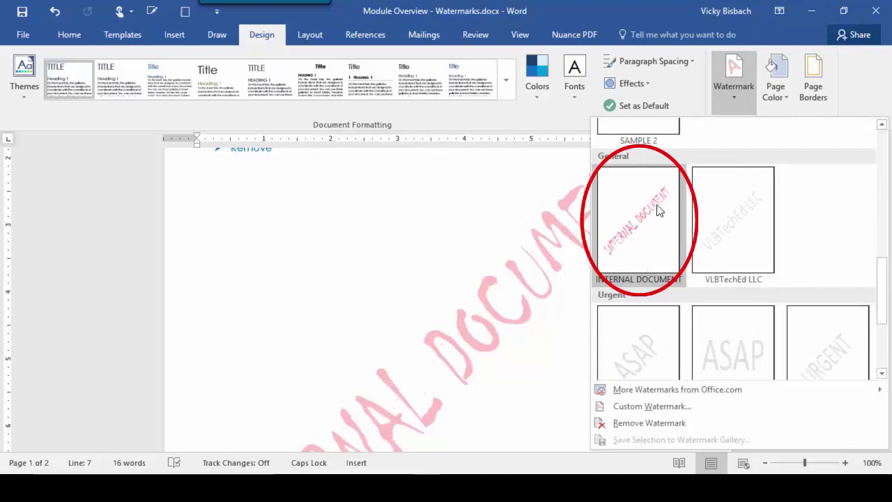
pyautogui.click(331, 253)
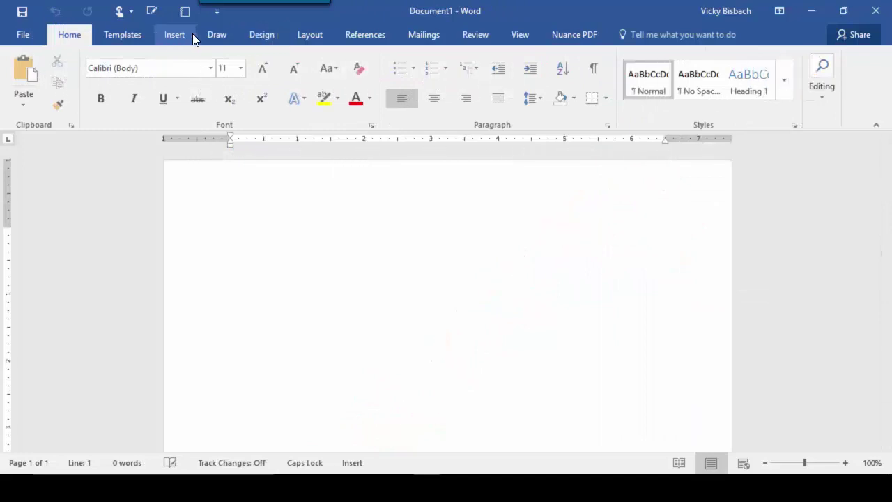
# - Apply the saved INTERNAL DOCUMENT watermark from the gallery's General section to the new blank document
pyautogui.click(260, 34)
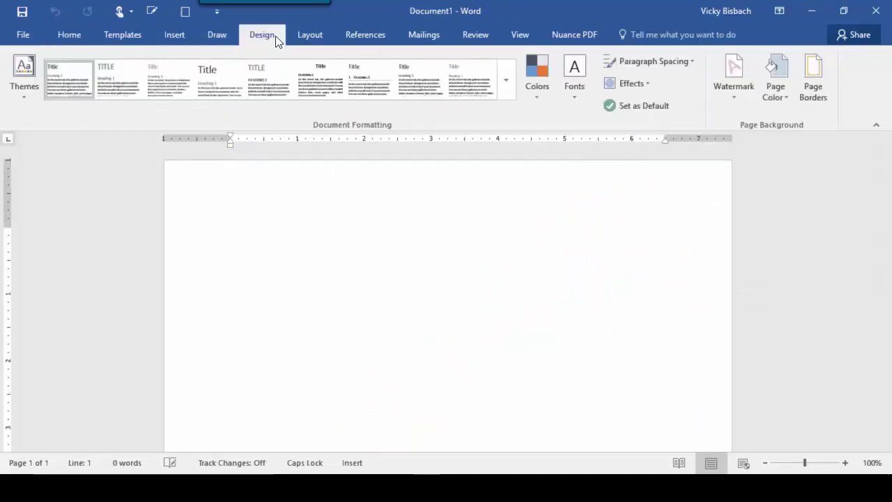
pyautogui.click(727, 90)
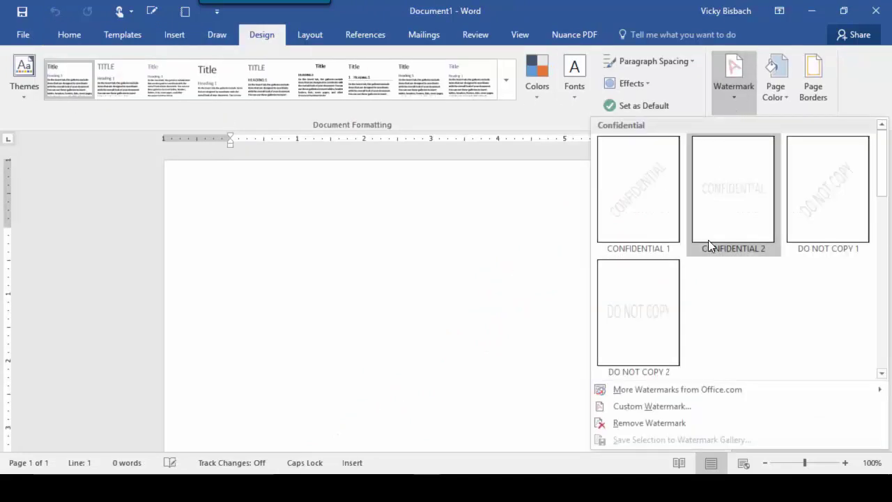
pyautogui.scroll(-5, 702, 331)
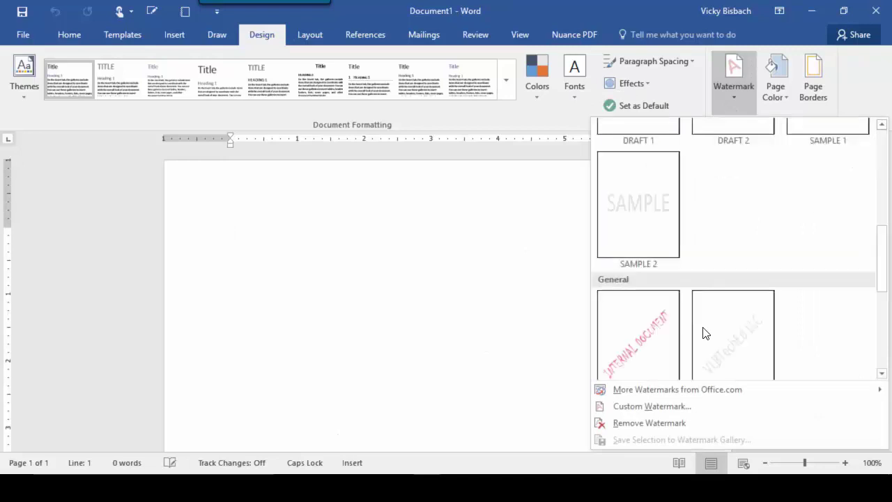
pyautogui.click(646, 344)
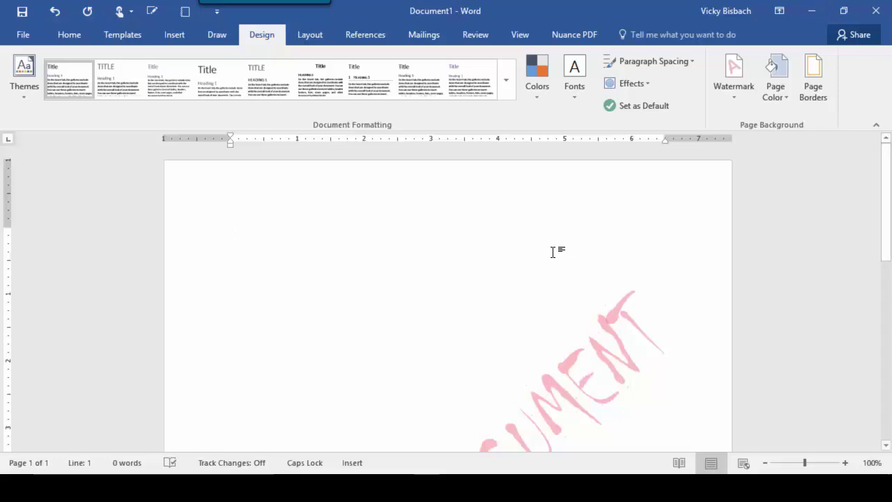
# - Open the page header for editing and delete the INTERNAL DOCUMENT watermark from the page
pyautogui.scroll(-1, 469, 320)
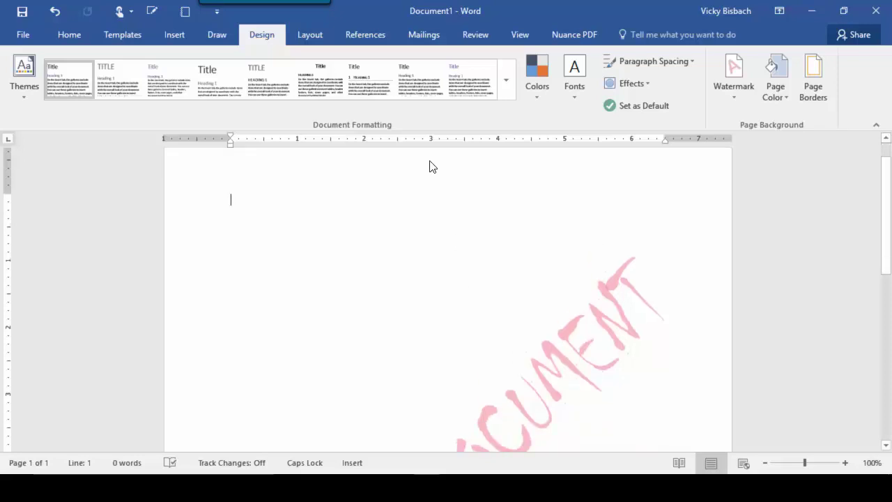
pyautogui.doubleClick(429, 165)
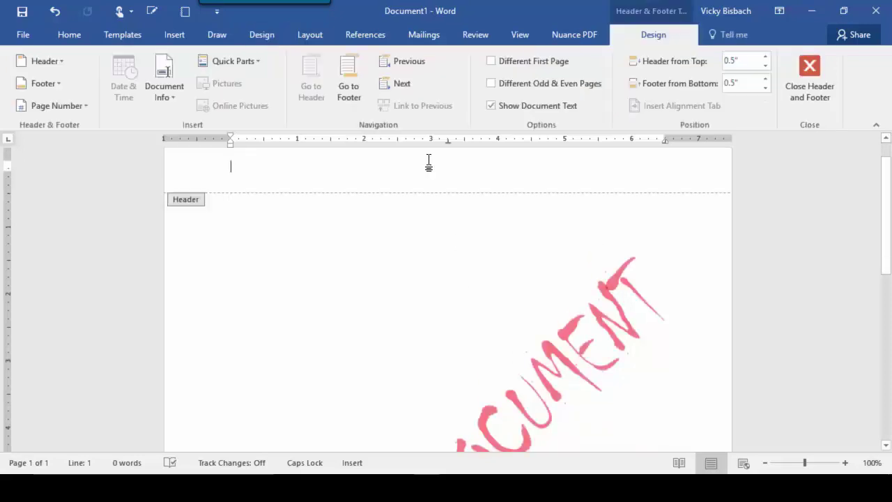
pyautogui.click(566, 360)
pyautogui.press('Delete')
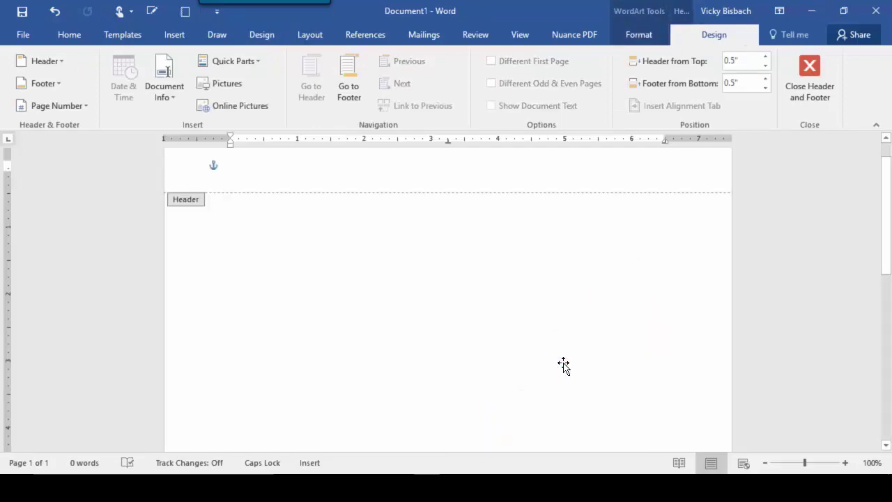